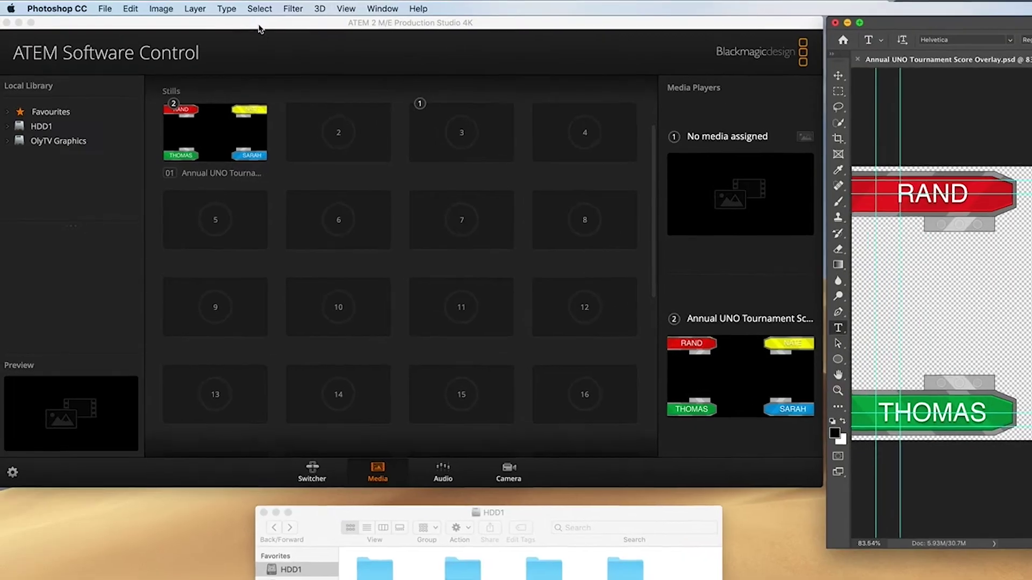
- Try exporting the overlay with File > Export > ATEM Switcher Media Pool
{"action": "left_click", "coordinate": [112, 9]}
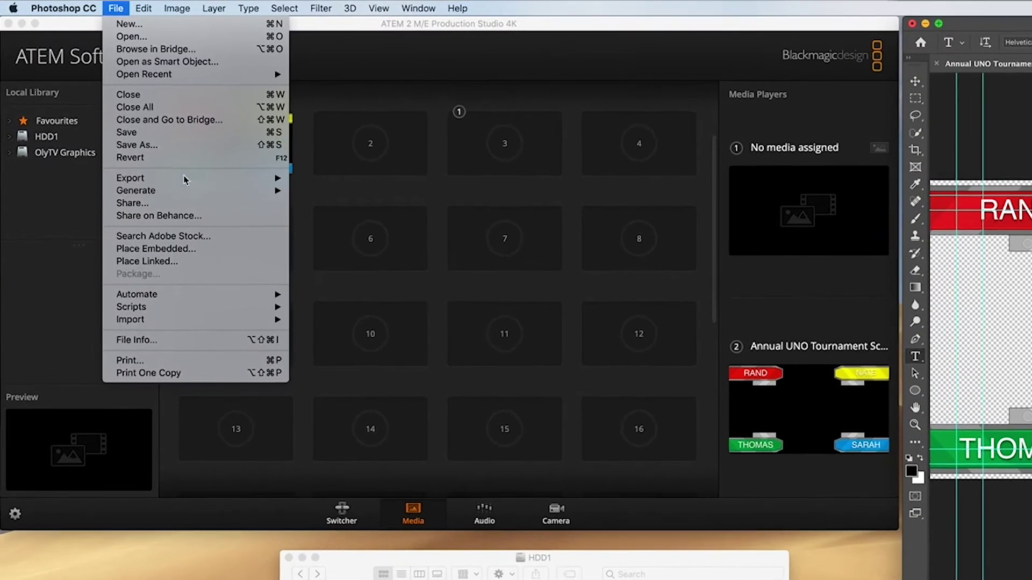
{"action": "mouse_move", "coordinate": [177, 171]}
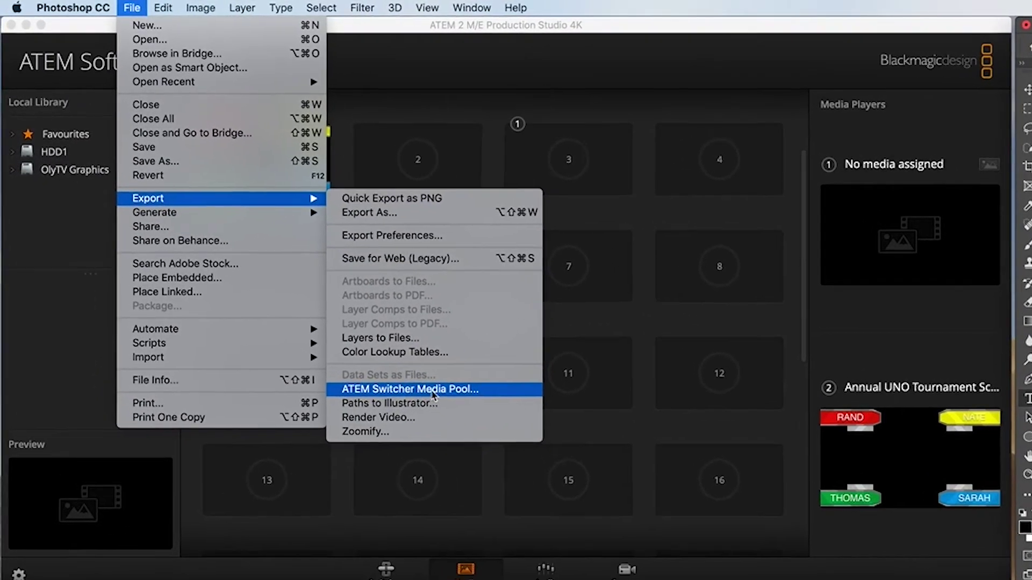
{"action": "left_click", "coordinate": [432, 391]}
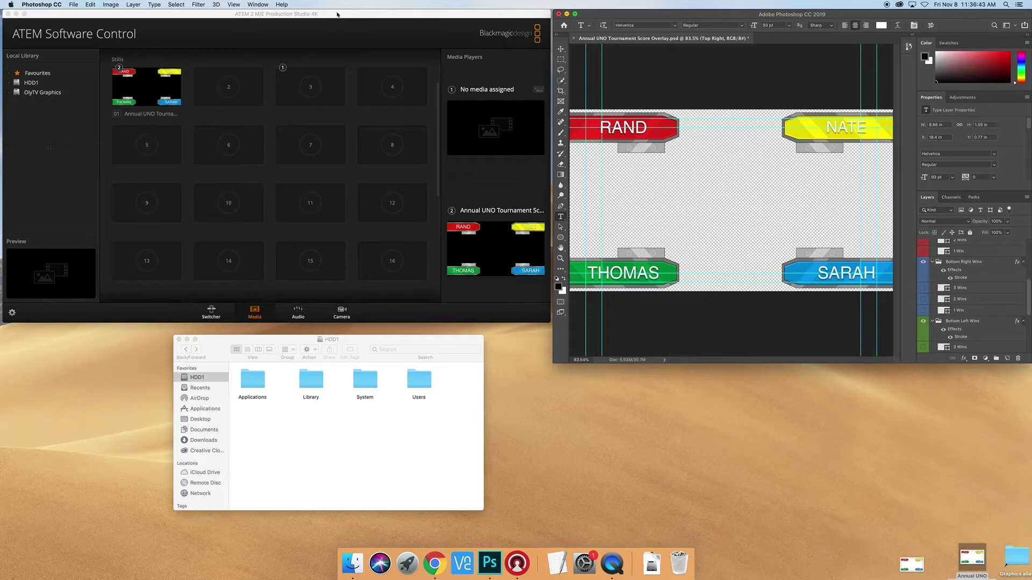
- Check About Photoshop CC to confirm version 20.0.6 is installed
{"action": "left_click", "coordinate": [56, 4]}
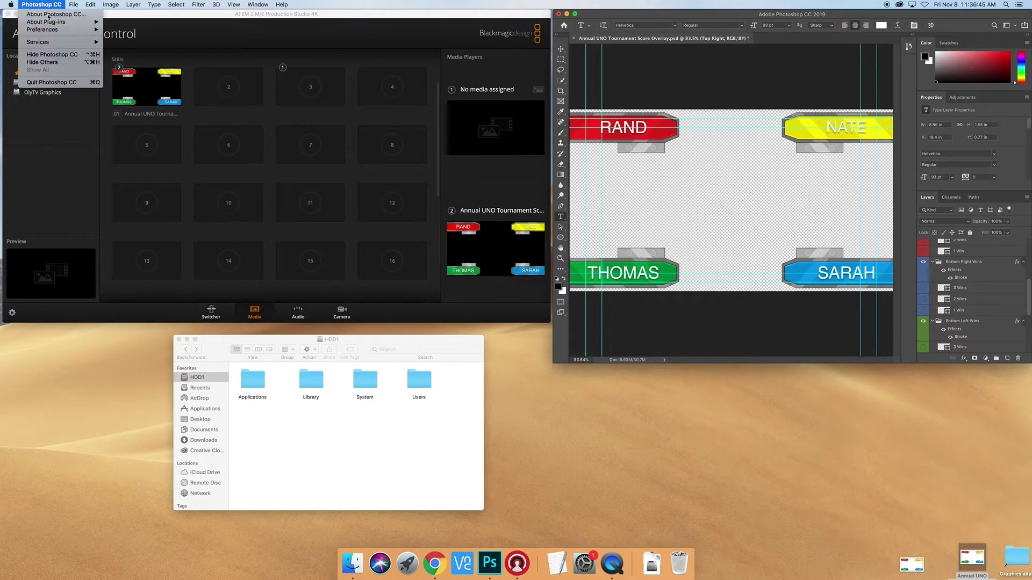
{"action": "left_click", "coordinate": [43, 13]}
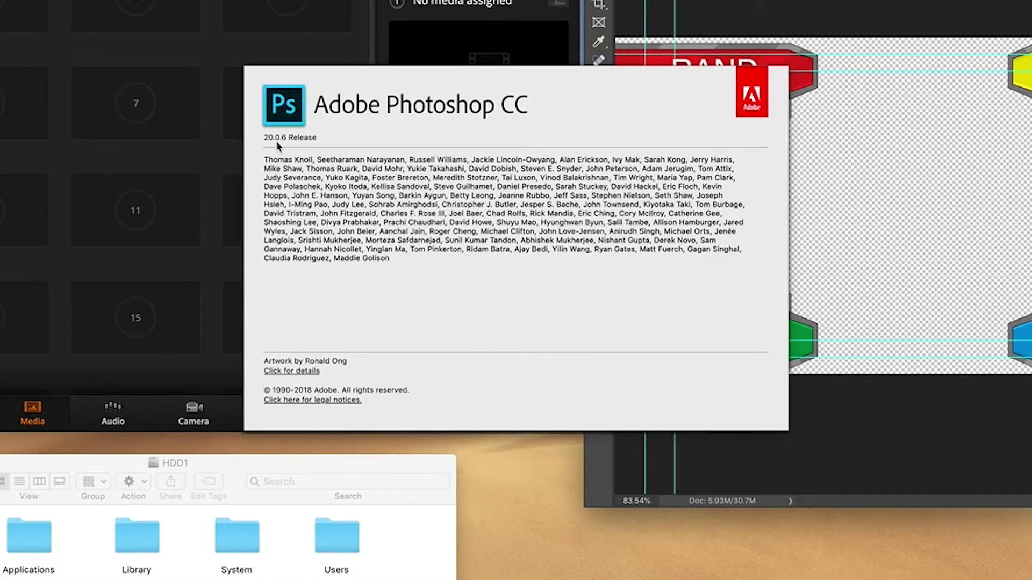
{"action": "left_click", "coordinate": [403, 275]}
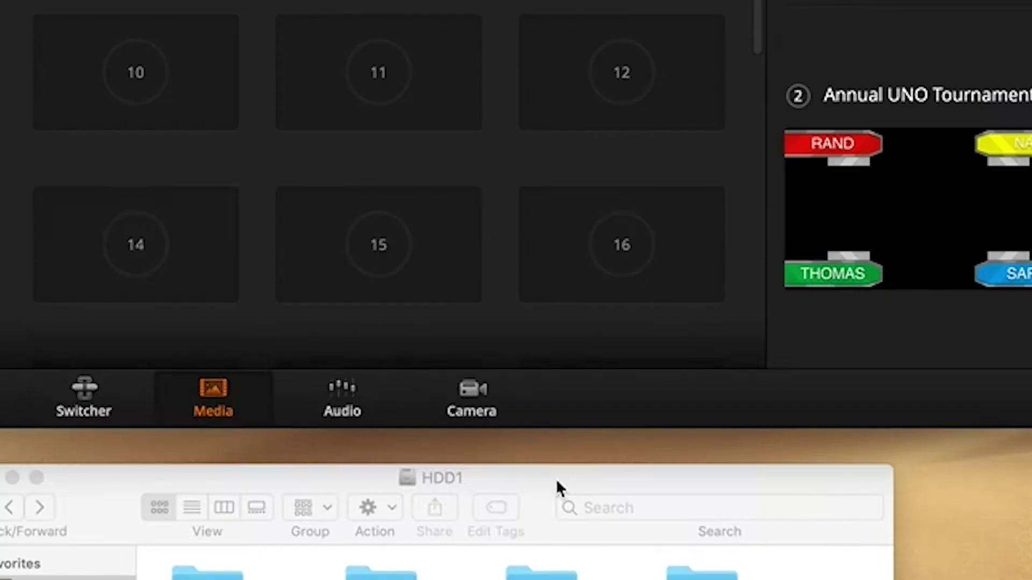
- Browse to HDD1 > Library > Application Support > Blackmagic Design > Switchers > CS5
{"action": "left_click_drag", "start_coordinate": [557, 489], "coordinate": [637, 48]}
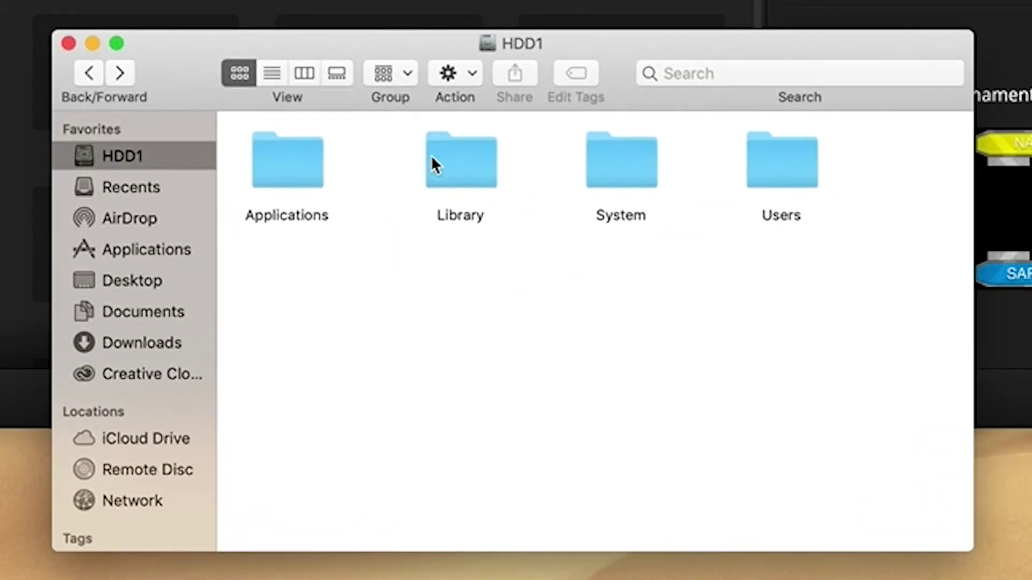
{"action": "double_click", "coordinate": [469, 166]}
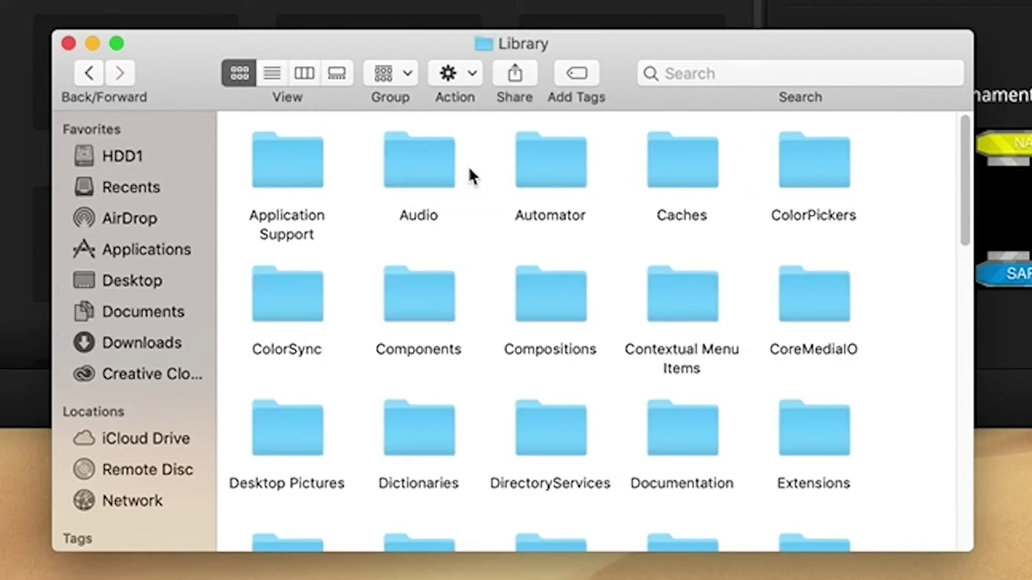
{"action": "double_click", "coordinate": [297, 161]}
{"action": "double_click", "coordinate": [681, 170]}
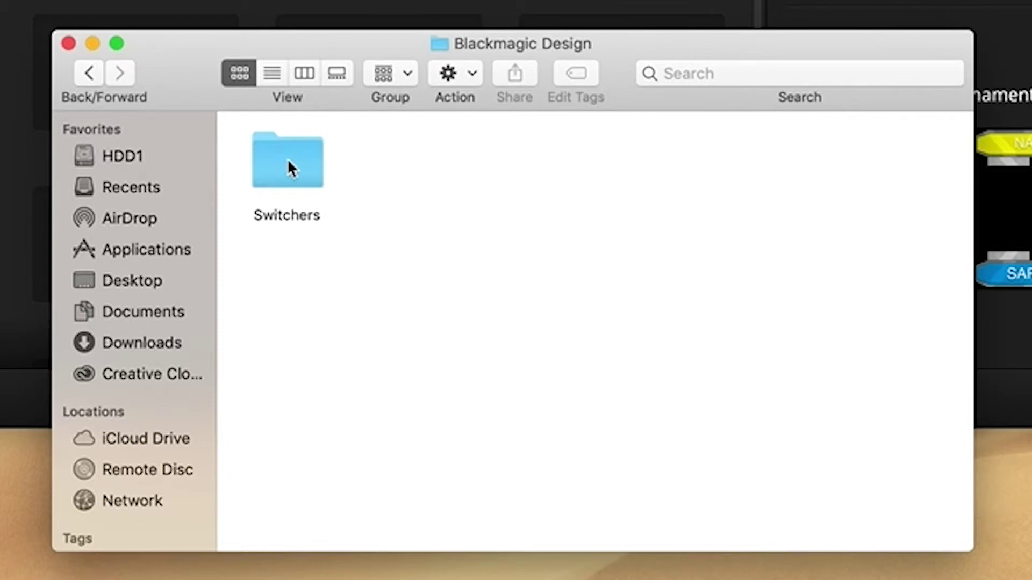
{"action": "double_click", "coordinate": [288, 167]}
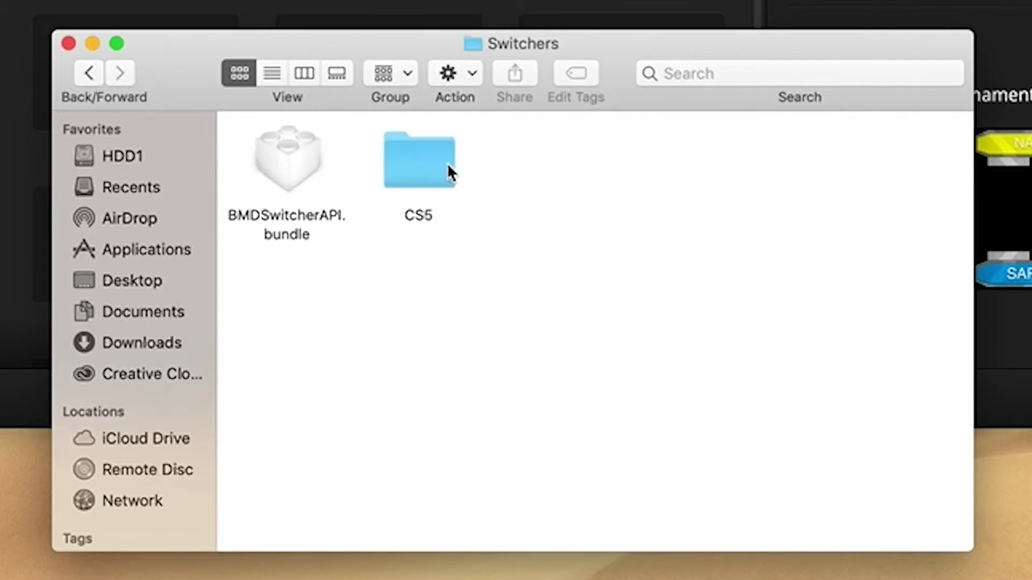
{"action": "double_click", "coordinate": [421, 167]}
- Copy the SwitchersExport.plugin file
{"action": "left_click", "coordinate": [297, 177]}
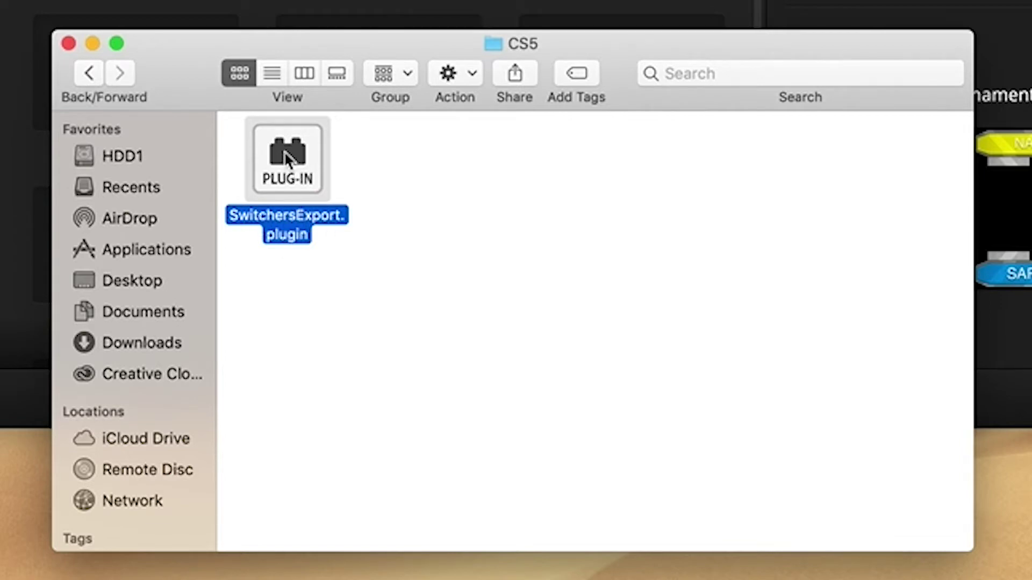
{"action": "right_click", "coordinate": [307, 173]}
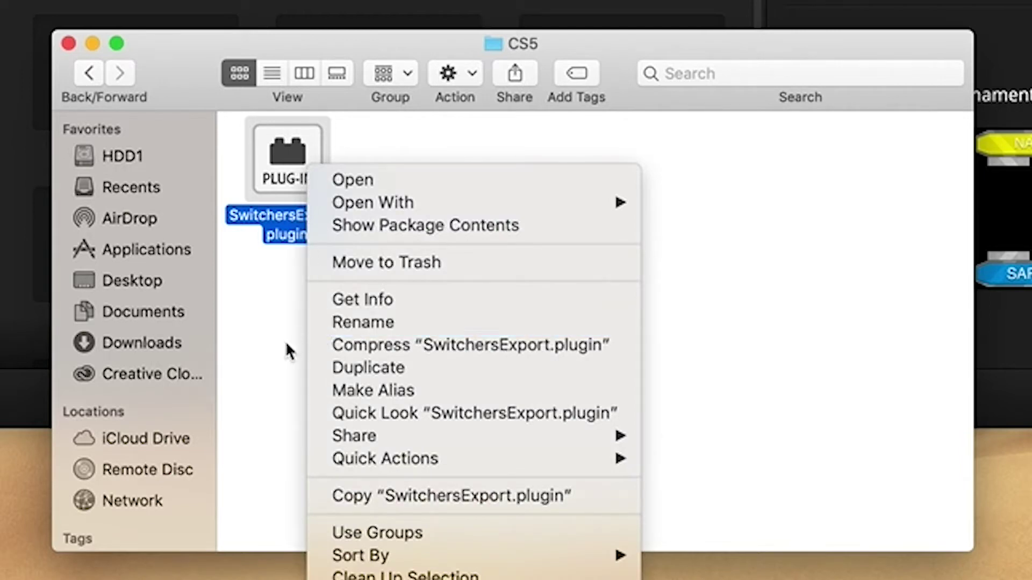
{"action": "left_click", "coordinate": [465, 497]}
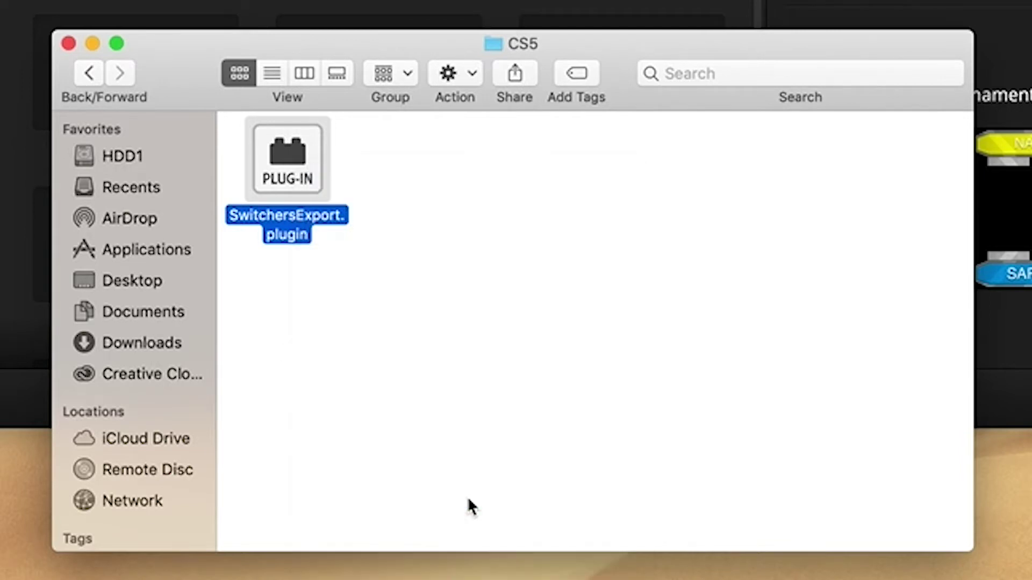
- Go back to HDD1 and into Applications > Adobe Photoshop CC 2015.5 > Plug-ins
{"action": "left_click", "coordinate": [450, 329]}
{"action": "left_click", "coordinate": [95, 72]}
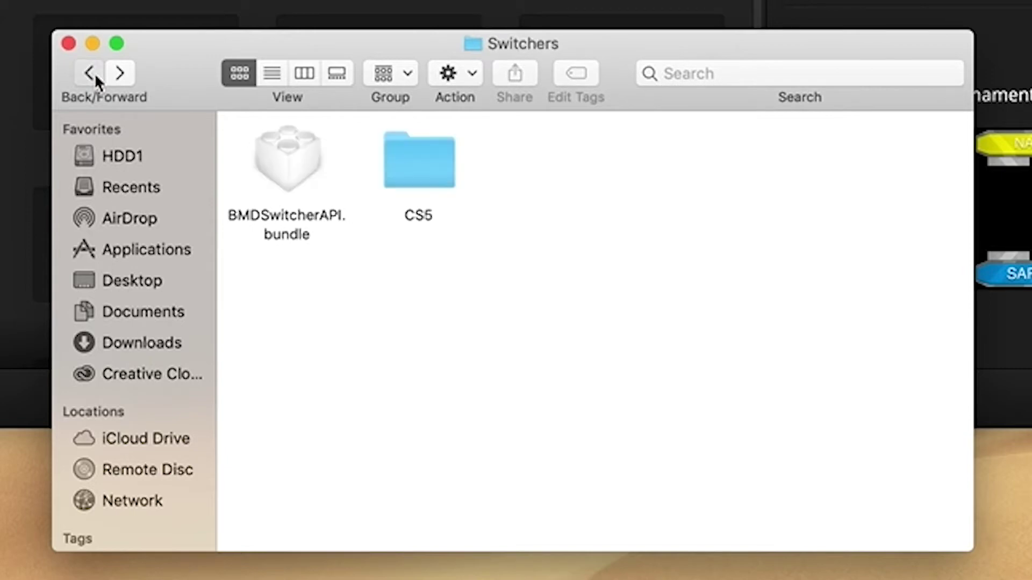
{"action": "left_click", "coordinate": [94, 72]}
{"action": "left_click", "coordinate": [95, 72]}
{"action": "left_click", "coordinate": [95, 73]}
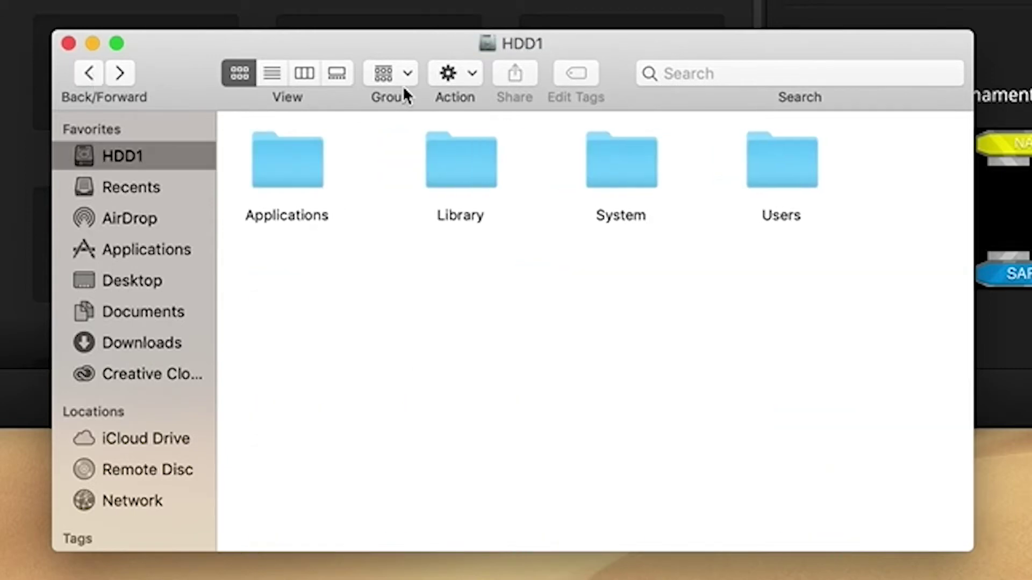
{"action": "double_click", "coordinate": [291, 171]}
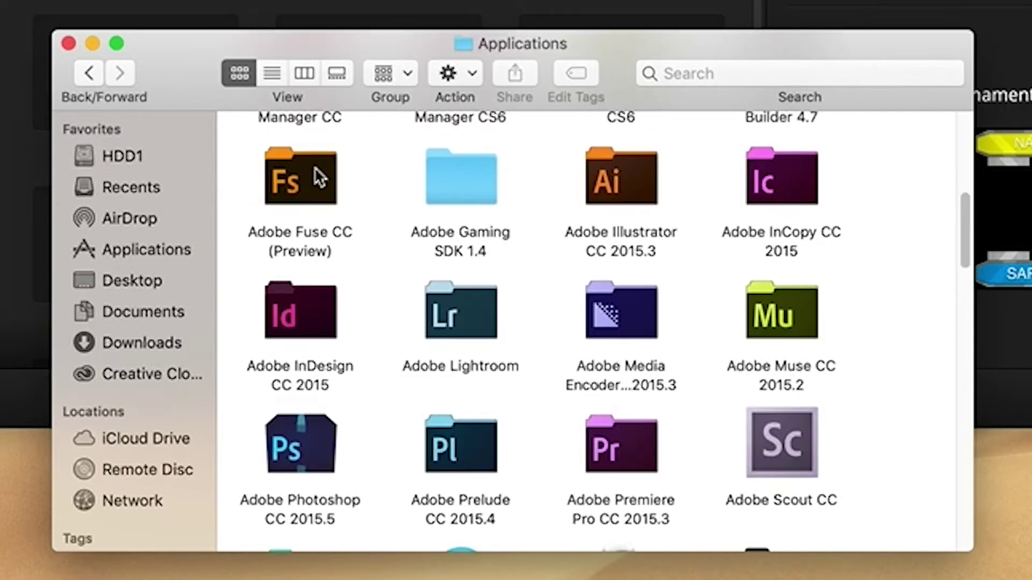
{"action": "scroll", "coordinate": [316, 169], "scroll_direction": "down", "scroll_amount": 5}
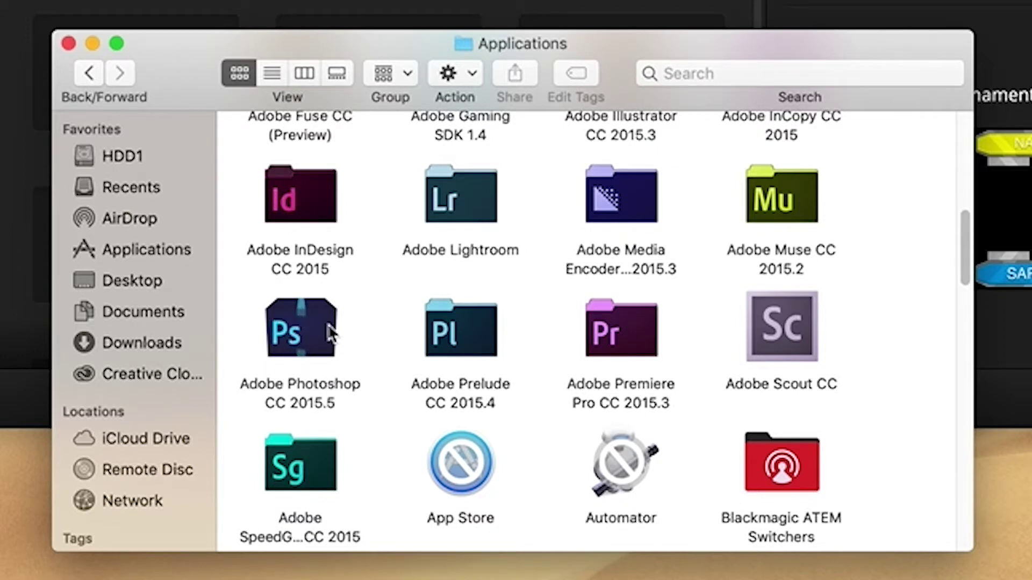
{"action": "double_click", "coordinate": [311, 322]}
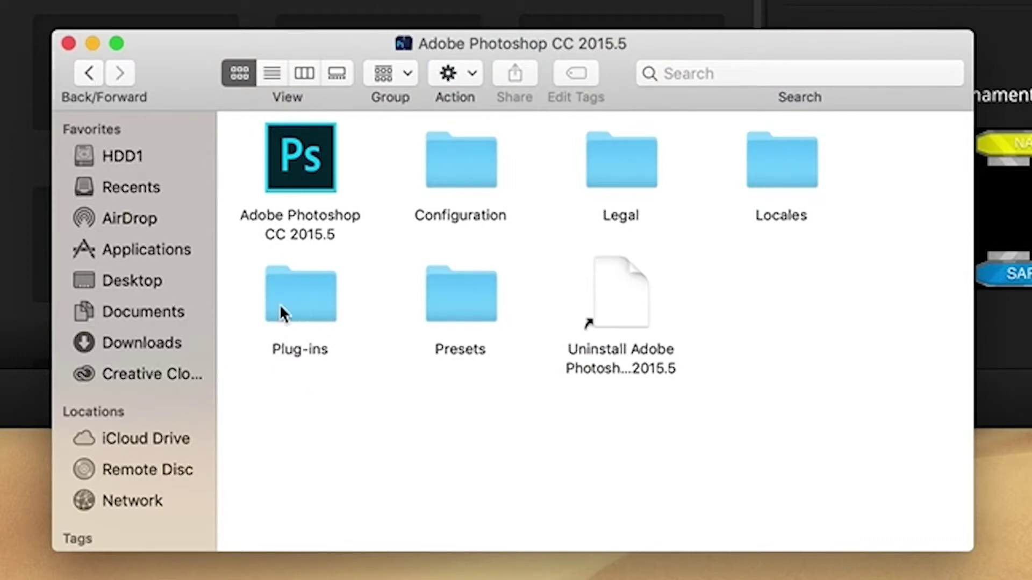
{"action": "double_click", "coordinate": [295, 297]}
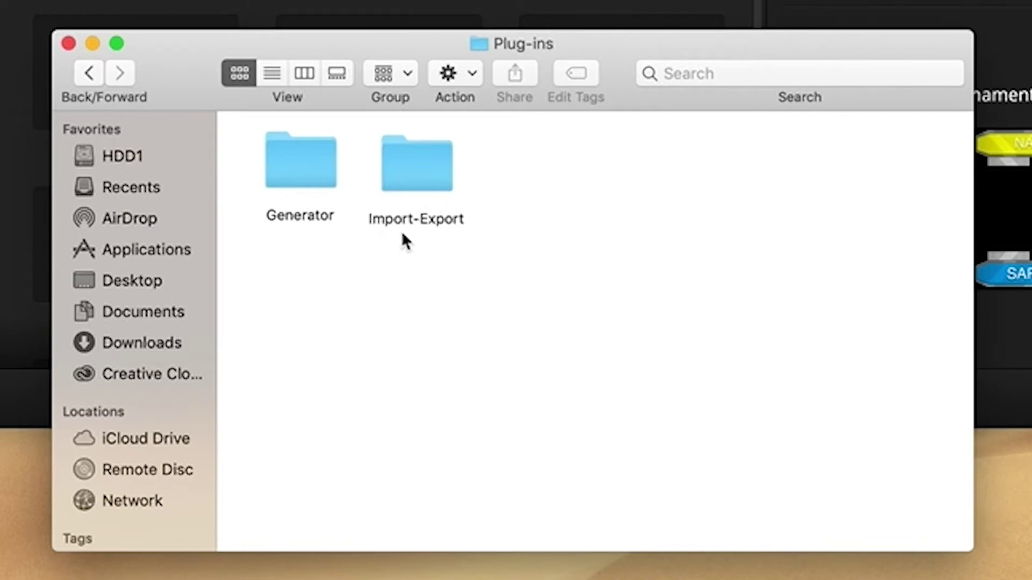
- Open the Import-Export folder inside Plug-ins to show SwitchersExport.plugin
{"action": "right_click", "coordinate": [427, 171]}
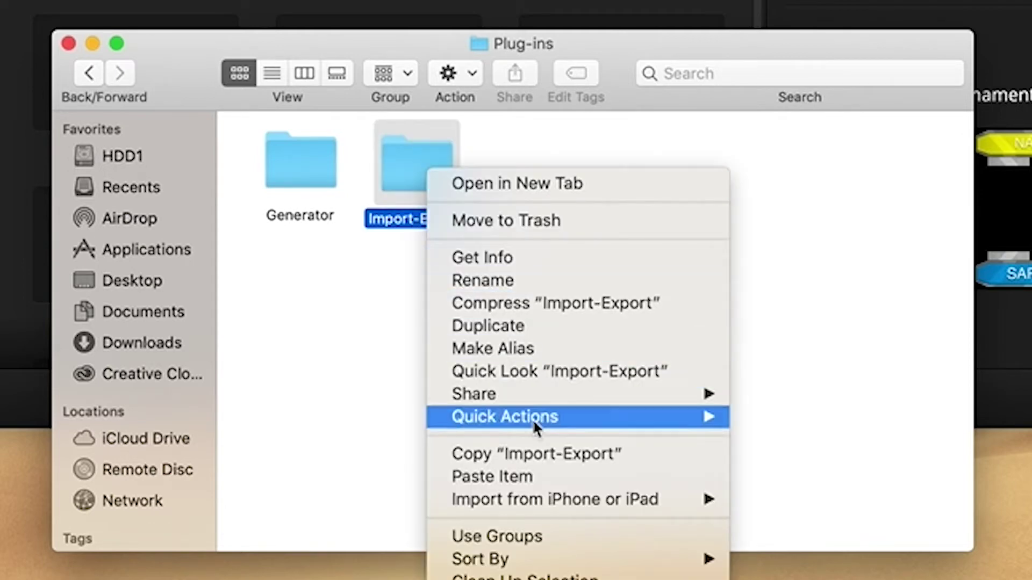
{"action": "left_click", "coordinate": [398, 204]}
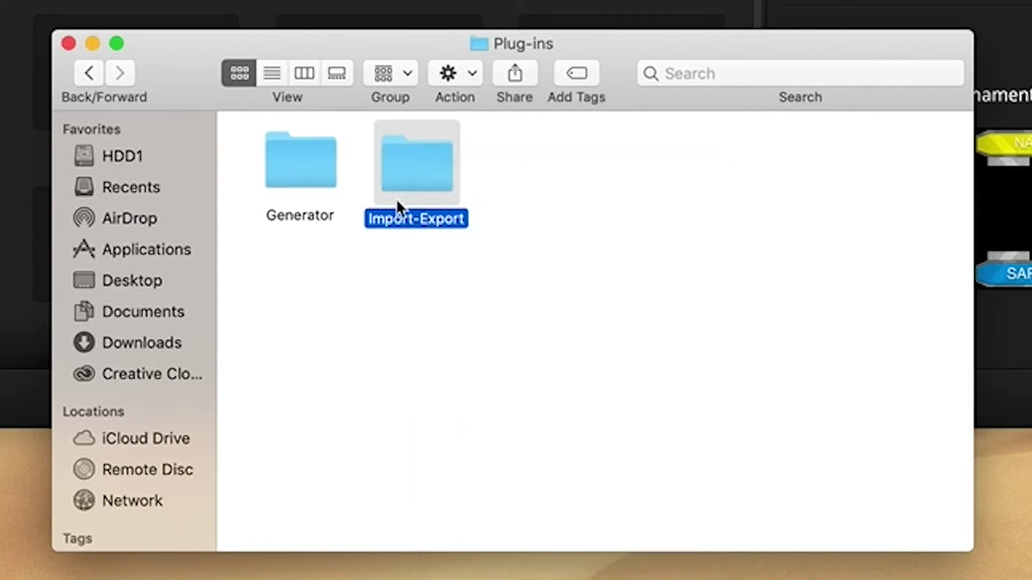
{"action": "double_click", "coordinate": [411, 166]}
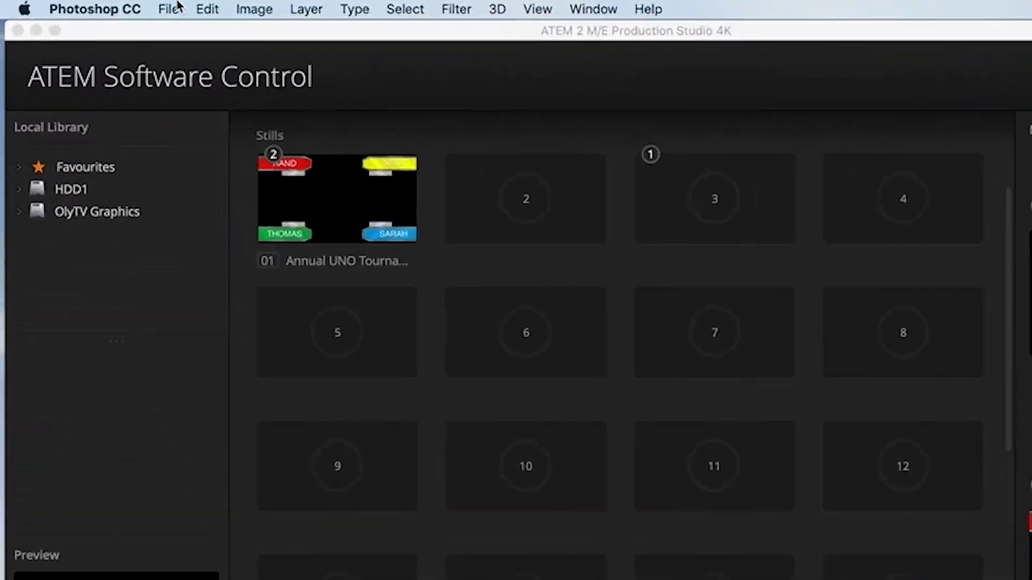
{"action": "left_click", "coordinate": [80, 7]}
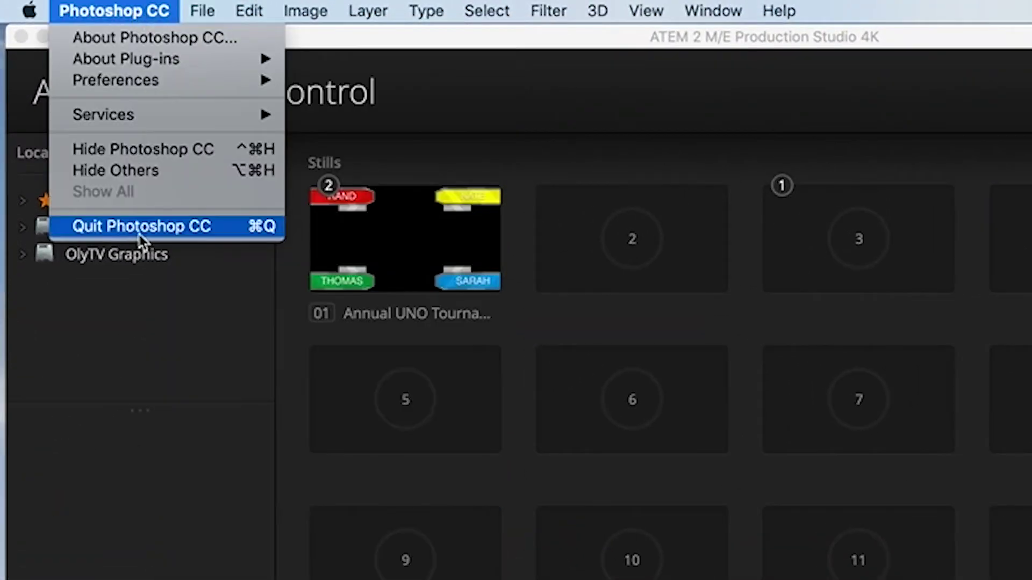
- Quit Photoshop, saving the overlay's changes, and relaunch it from the Dock
{"action": "left_click", "coordinate": [152, 227]}
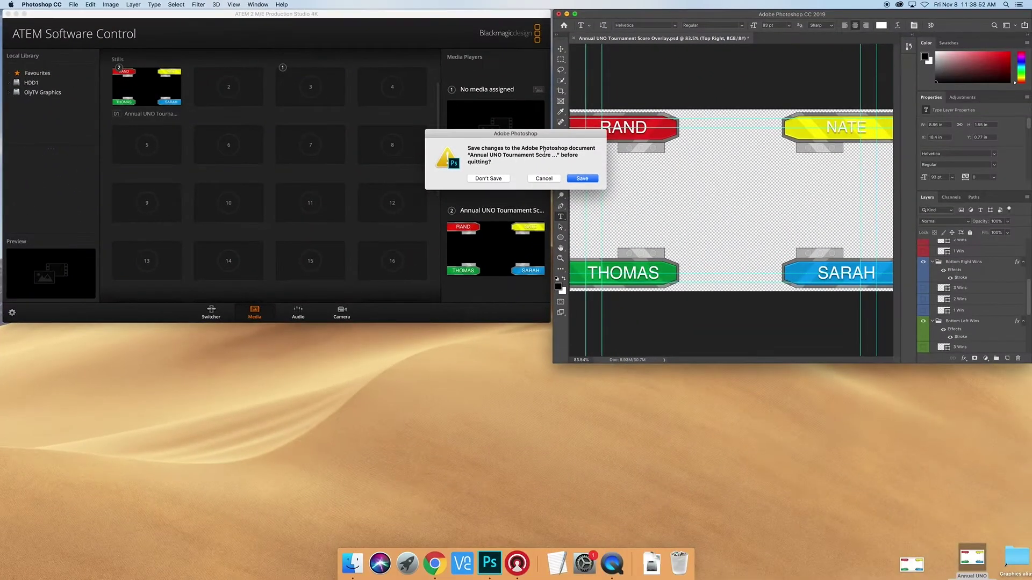
{"action": "left_click", "coordinate": [585, 178]}
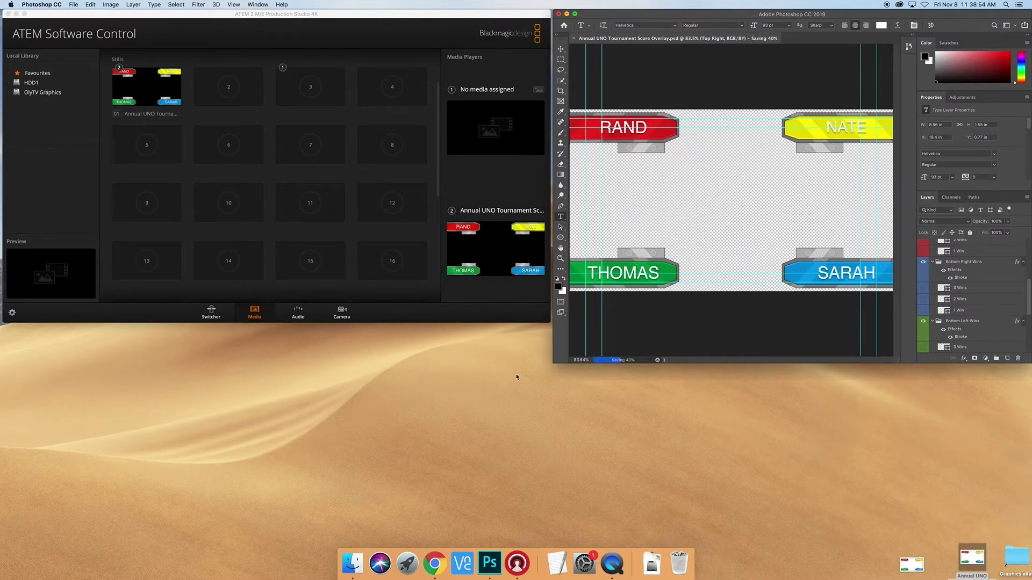
{"action": "left_click", "coordinate": [489, 563]}
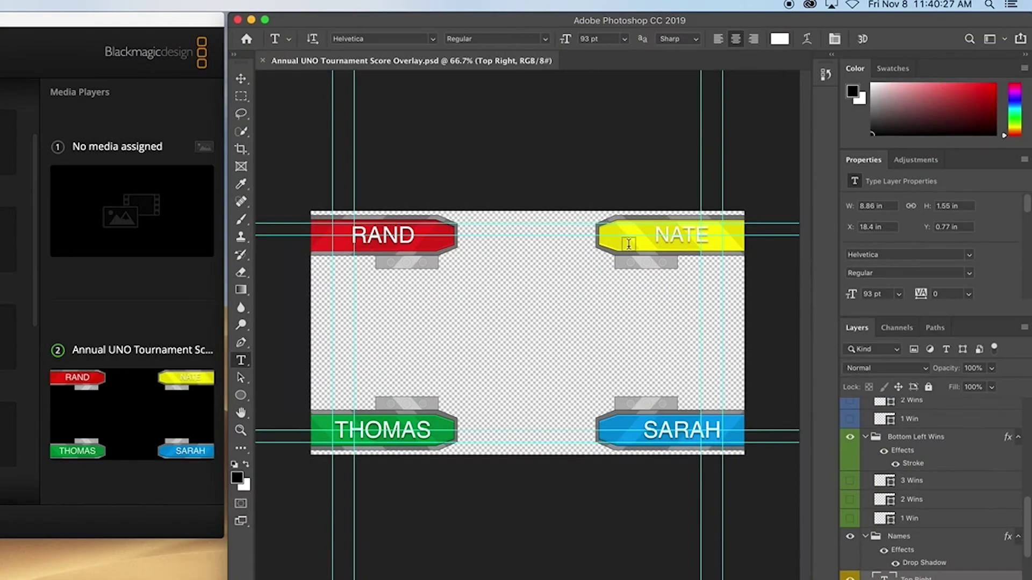
- Replace the name RAND with JARED and commit the text
{"action": "left_click", "coordinate": [372, 234]}
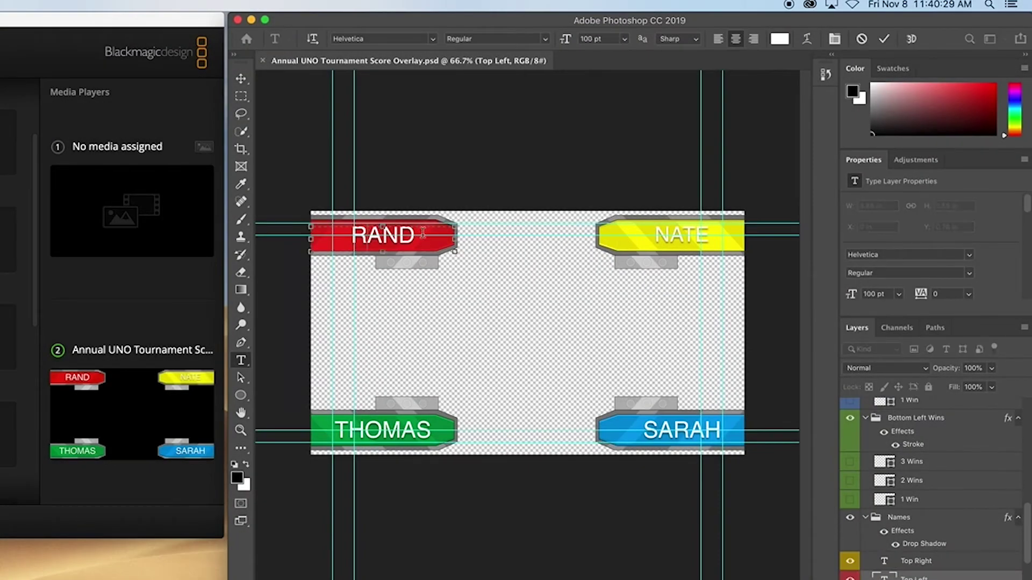
{"action": "left_click_drag", "start_coordinate": [416, 235], "coordinate": [348, 235]}
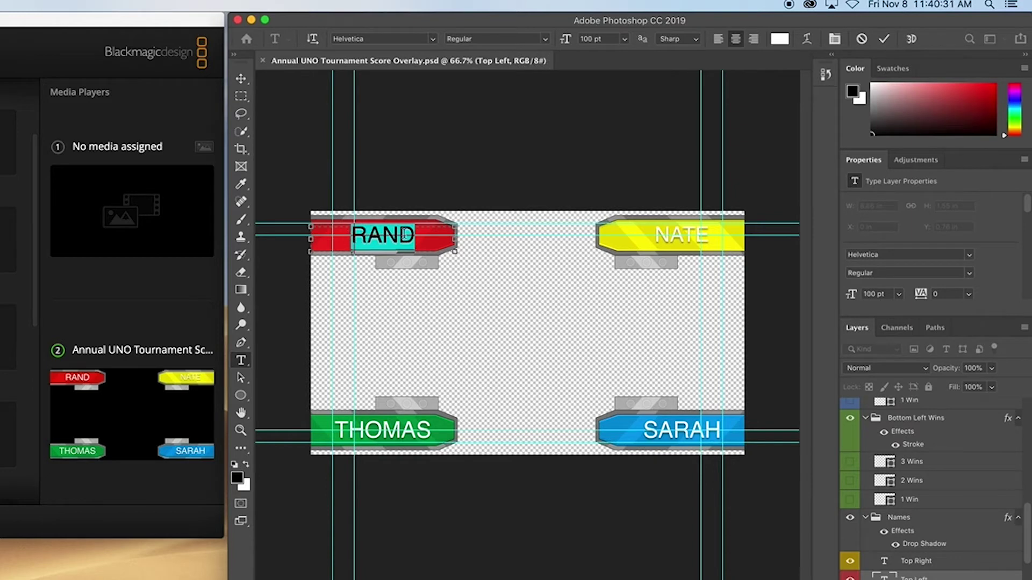
{"action": "type", "text": "Jar"}
{"action": "key", "text": "BackSpace"}
{"action": "key", "text": "BackSpace"}
{"action": "type", "text": "ARED"}
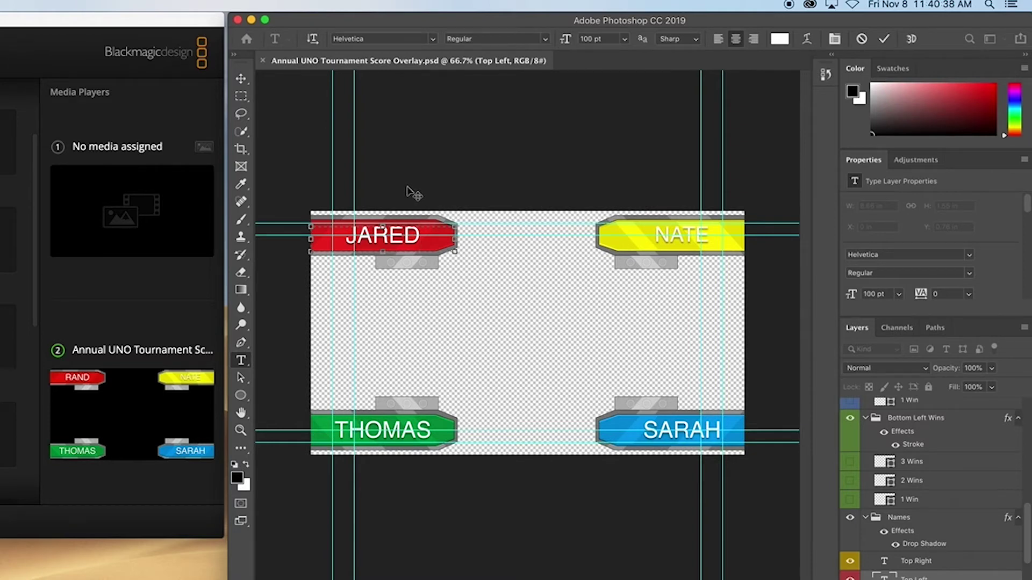
{"action": "left_click", "coordinate": [835, 362]}
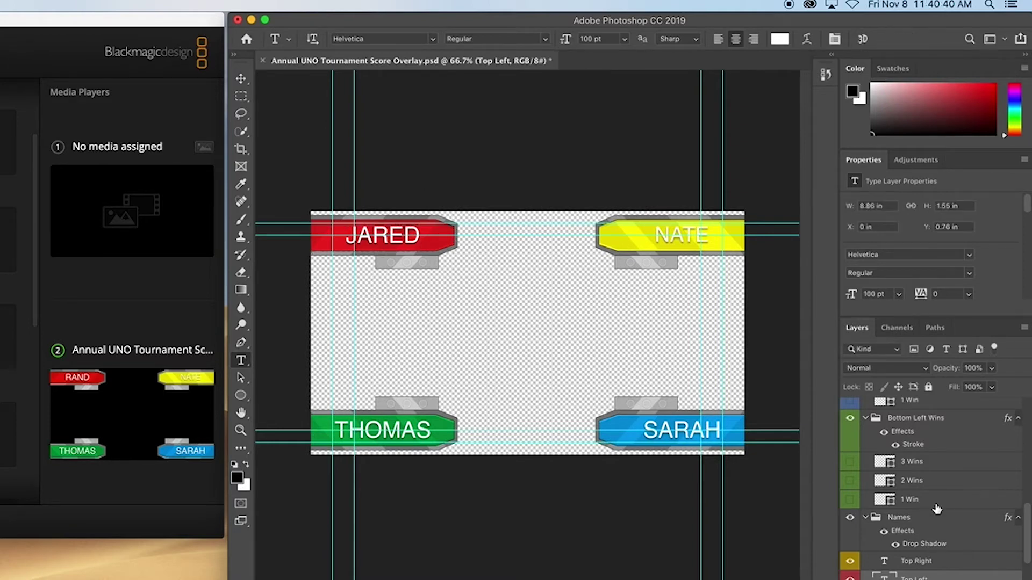
- Turn on the 1 Win marker layer under JARED
{"action": "scroll", "coordinate": [908, 514], "scroll_direction": "down", "scroll_amount": 2}
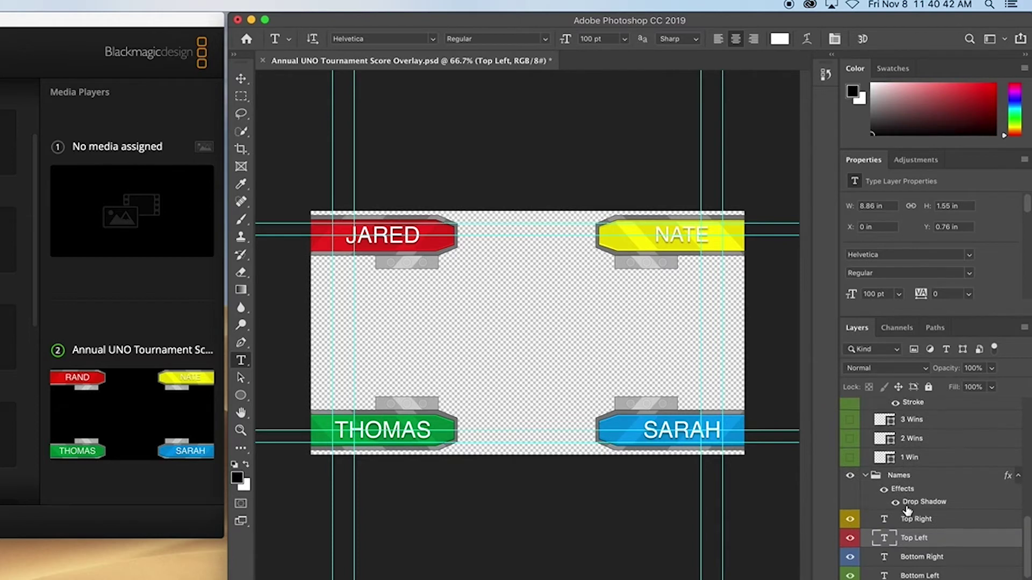
{"action": "scroll", "coordinate": [907, 510], "scroll_direction": "up", "scroll_amount": 10}
{"action": "scroll", "coordinate": [882, 527], "scroll_direction": "down", "scroll_amount": 5}
{"action": "left_click", "coordinate": [850, 552]}
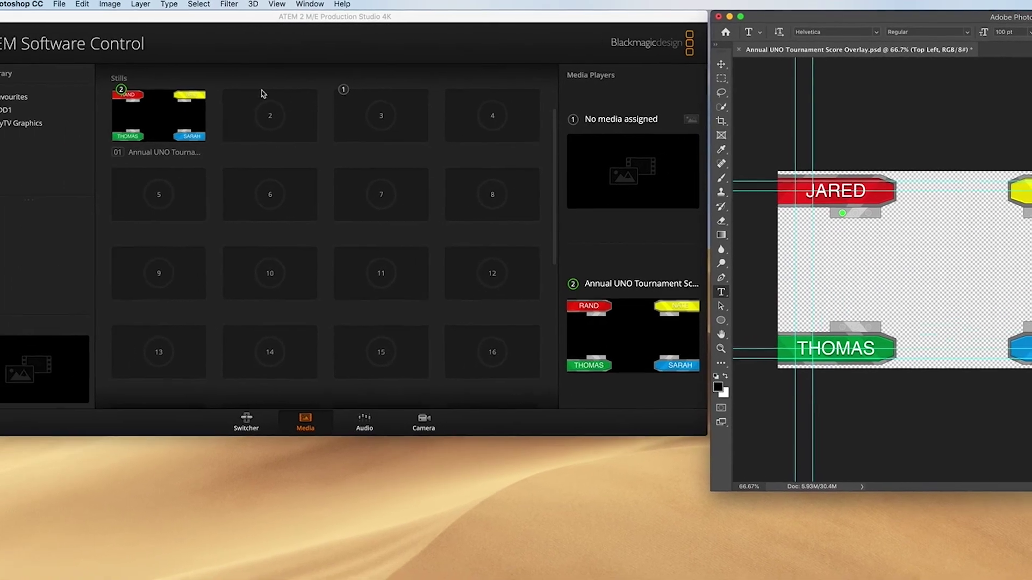
- Open the File > Export > ATEM Switcher Media Pool settings
{"action": "left_click", "coordinate": [60, 3]}
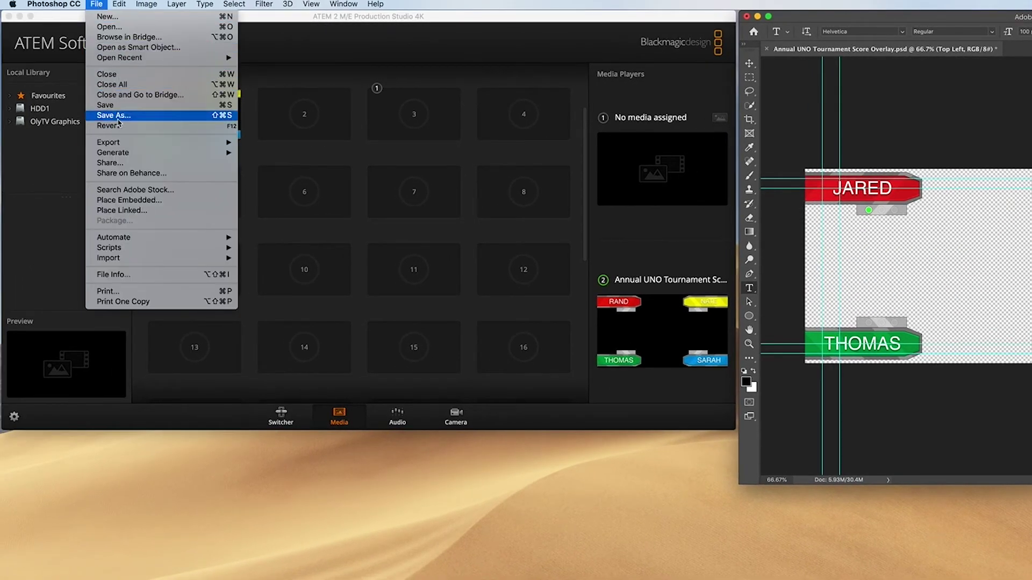
{"action": "mouse_move", "coordinate": [138, 142]}
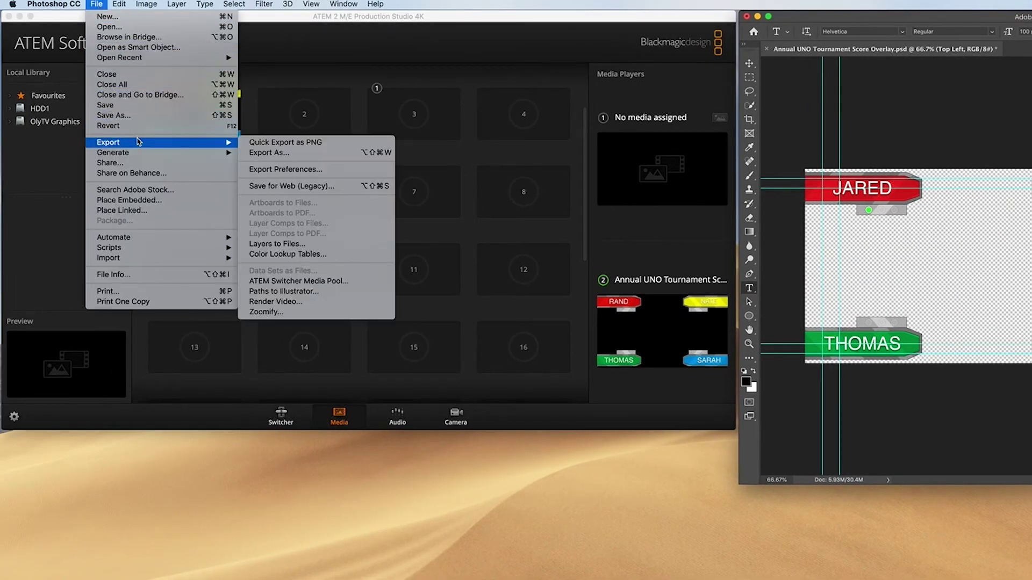
{"action": "left_click", "coordinate": [320, 282]}
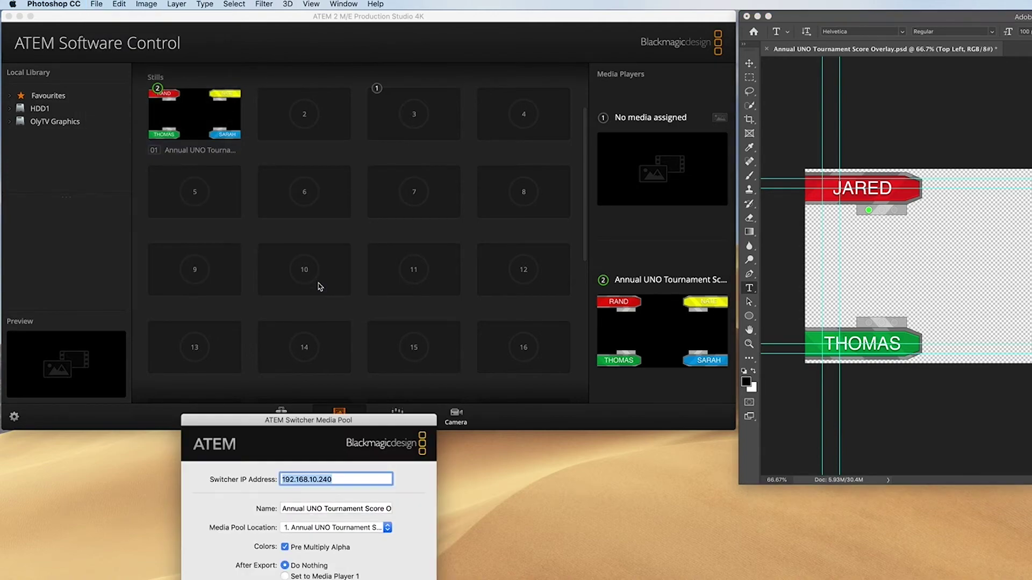
- Export the JARED overlay to media pool slot 1, loading it onto Media Player 2
{"action": "left_click_drag", "start_coordinate": [340, 425], "coordinate": [691, 153]}
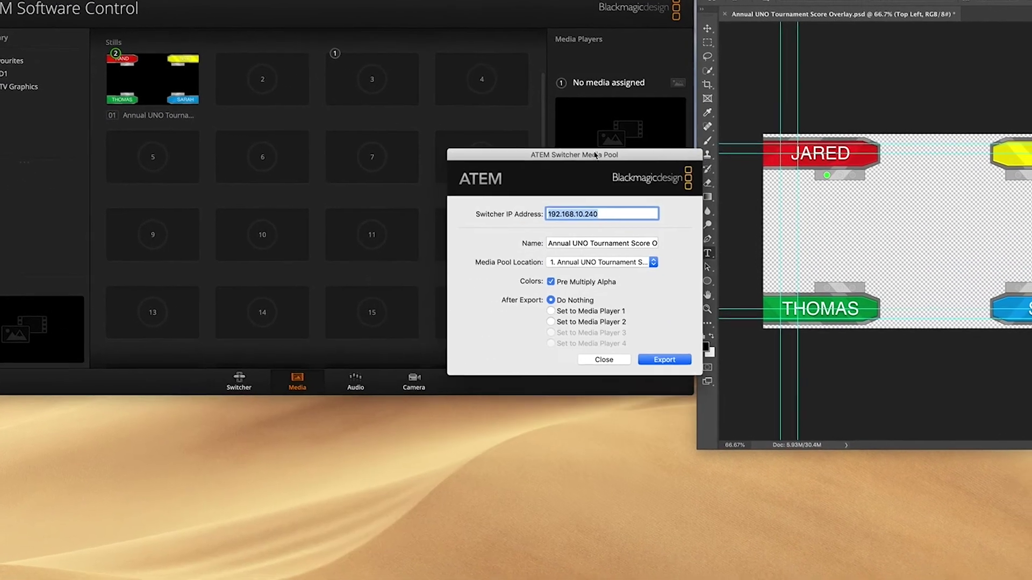
{"action": "left_click_drag", "start_coordinate": [630, 106], "coordinate": [835, 115]}
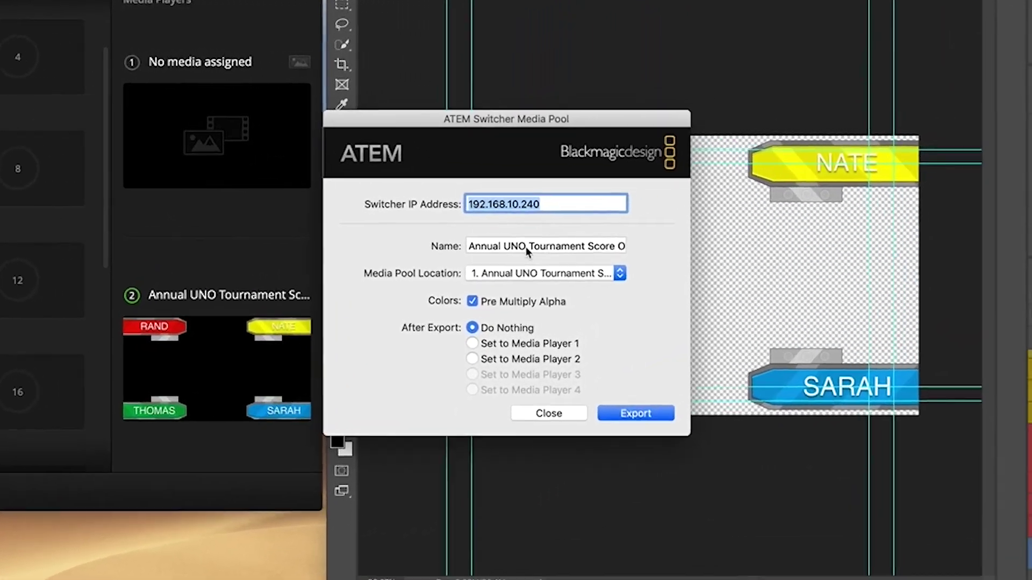
{"action": "left_click", "coordinate": [648, 208]}
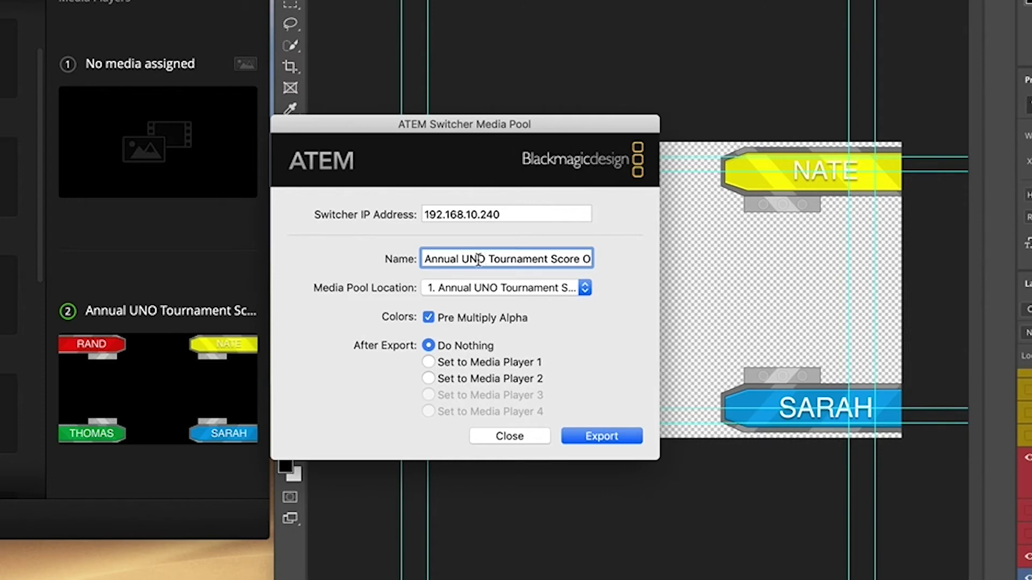
{"action": "left_click", "coordinate": [473, 290]}
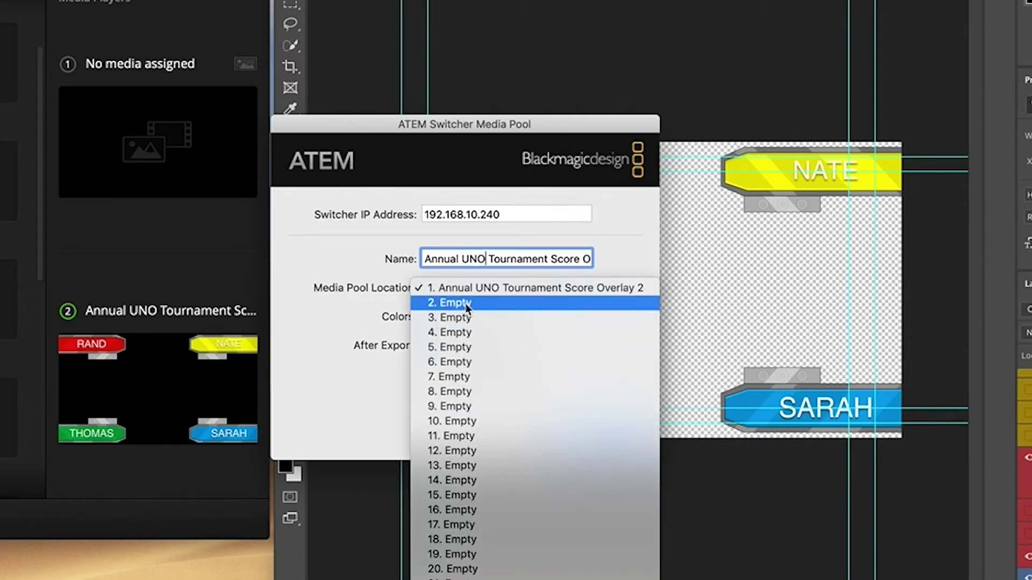
{"action": "left_click", "coordinate": [521, 291]}
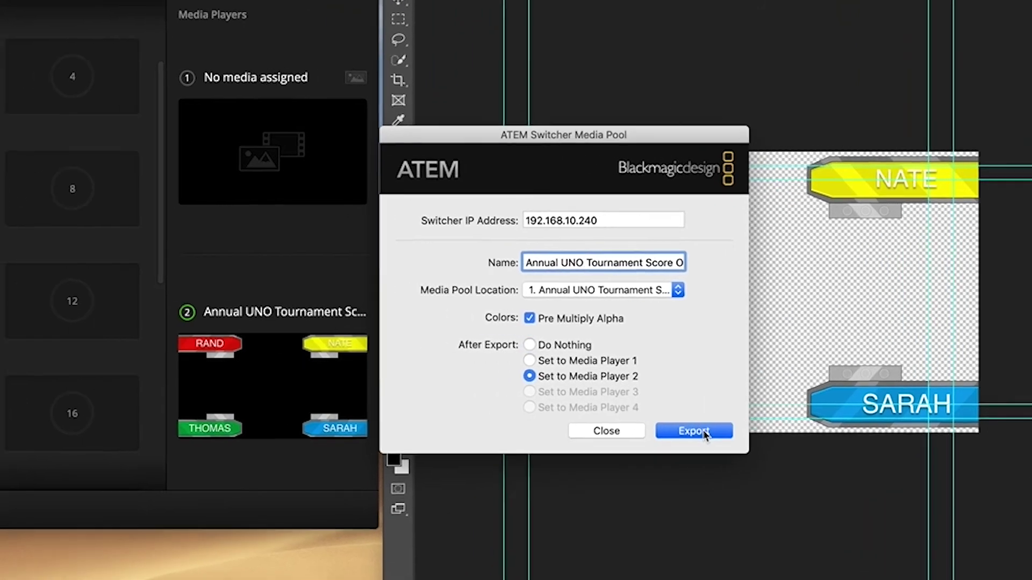
{"action": "left_click", "coordinate": [613, 438]}
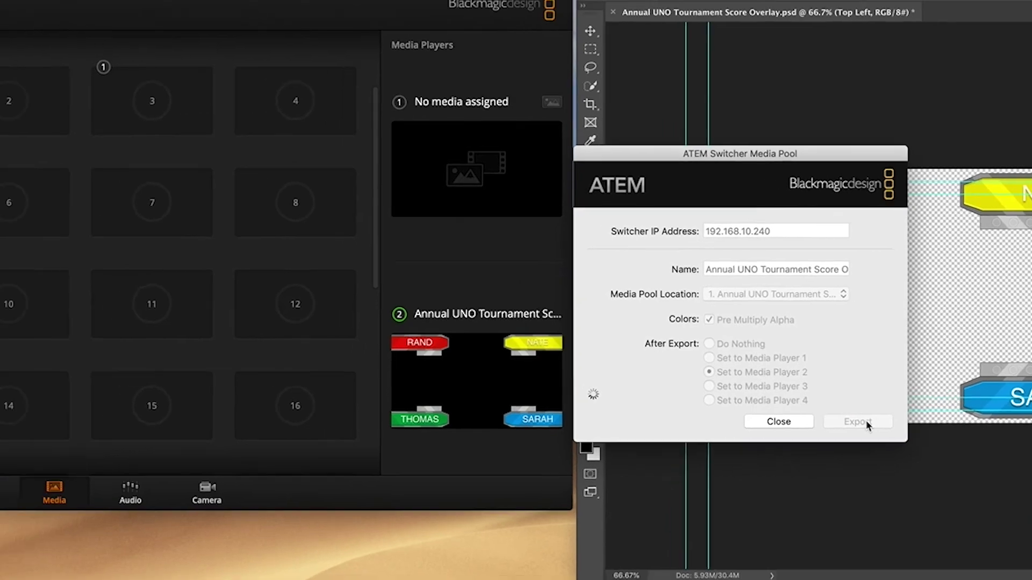